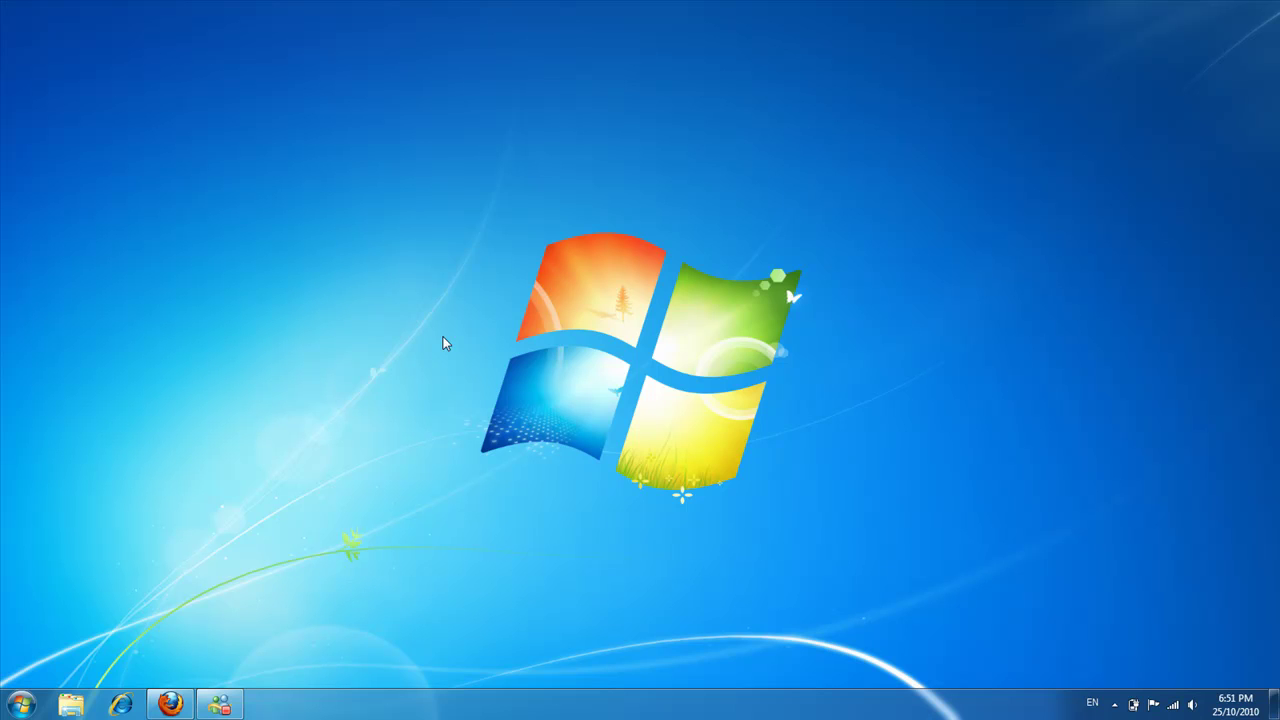
# - Review GoDaddy's C$20.50/yr price for computerhacker16.tk, then switch to the Dot TK tab
pyautogui.click(170, 705)
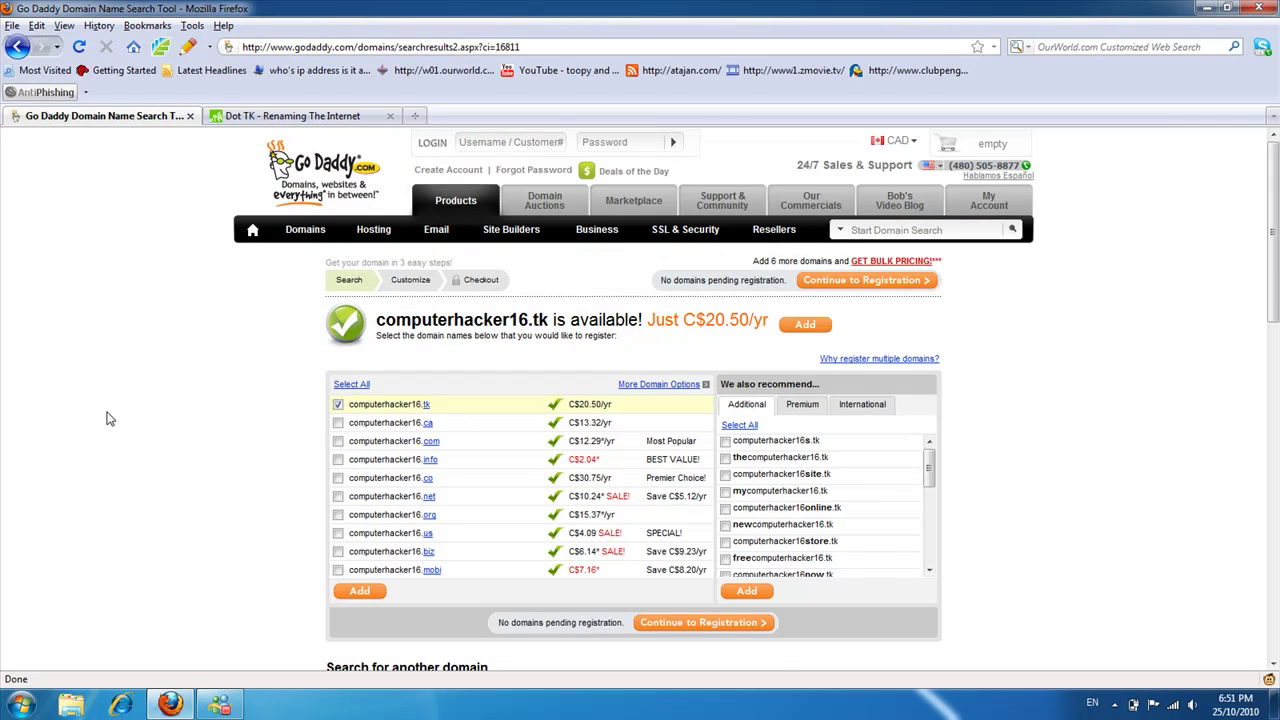
pyautogui.scroll(-5, 110, 419)
pyautogui.scroll(5, 110, 419)
pyautogui.scroll(-4, 110, 419)
pyautogui.scroll(4, 110, 419)
pyautogui.moveTo(706, 319); pyautogui.dragTo(740, 319)
pyautogui.click(940, 346)
pyautogui.scroll(-2, 940, 346)
pyautogui.scroll(2, 940, 346)
pyautogui.click(248, 117)
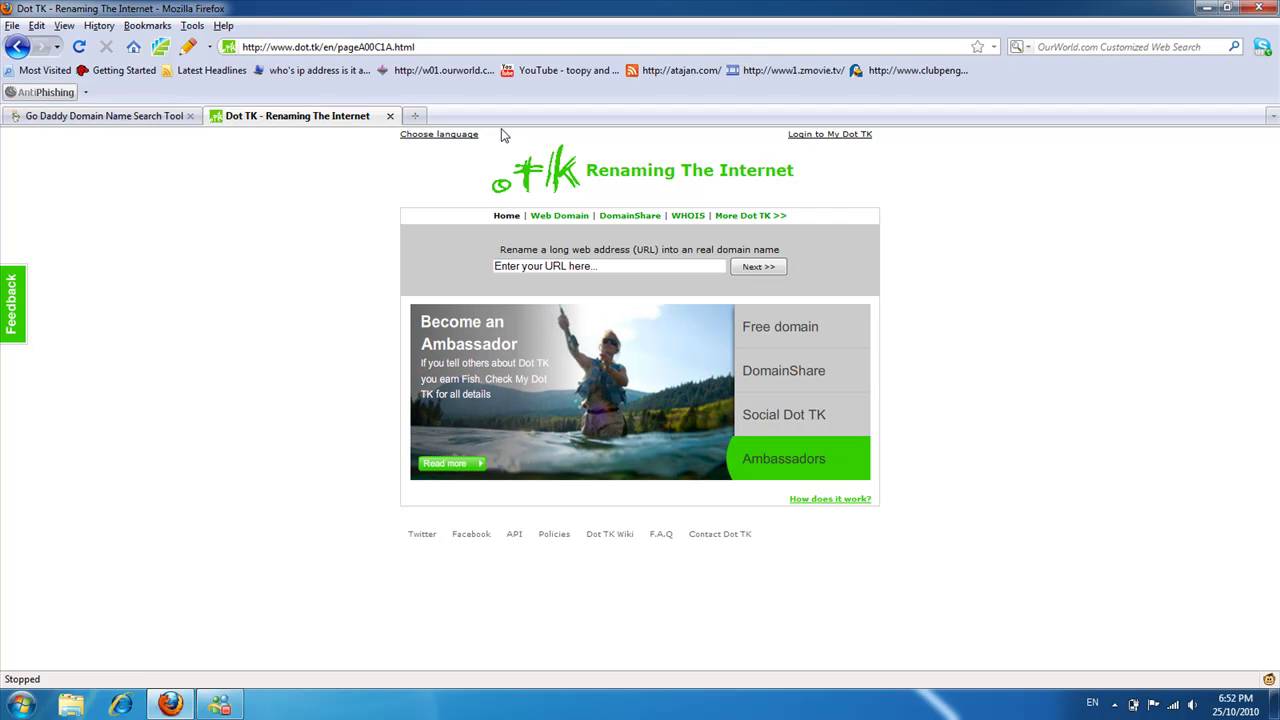
pyautogui.click(620, 265)
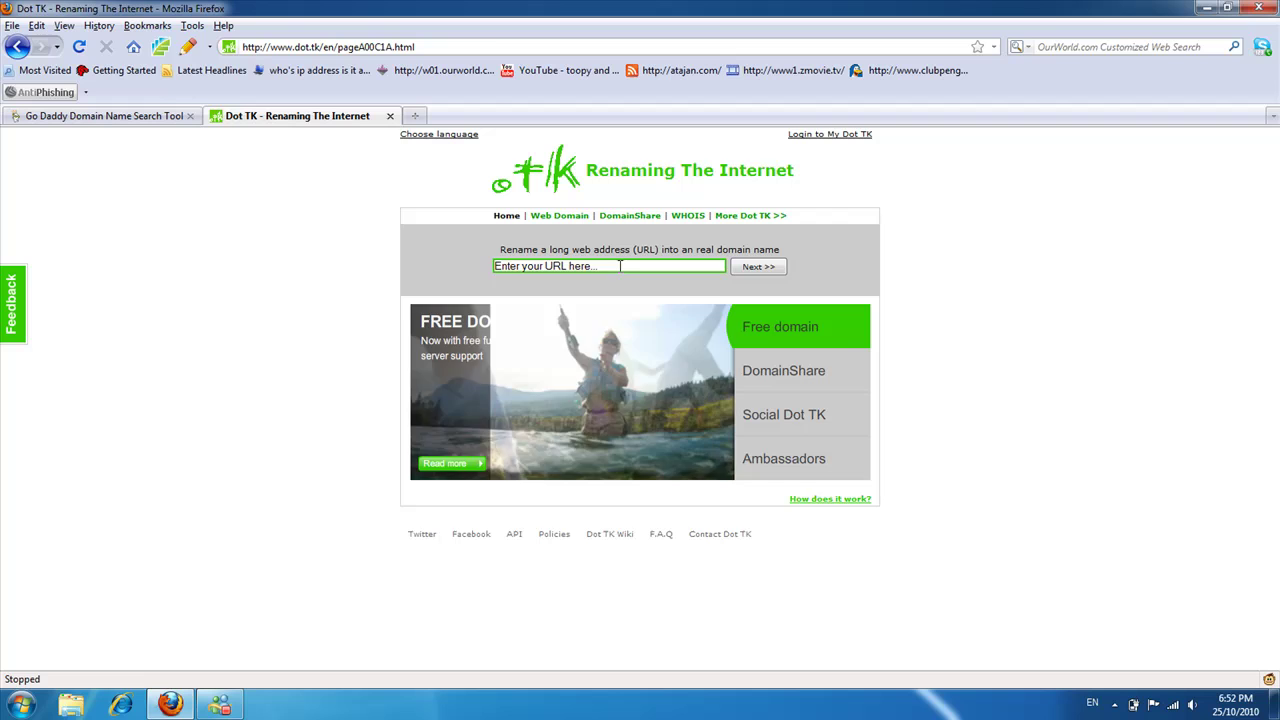
pyautogui.write('ht')
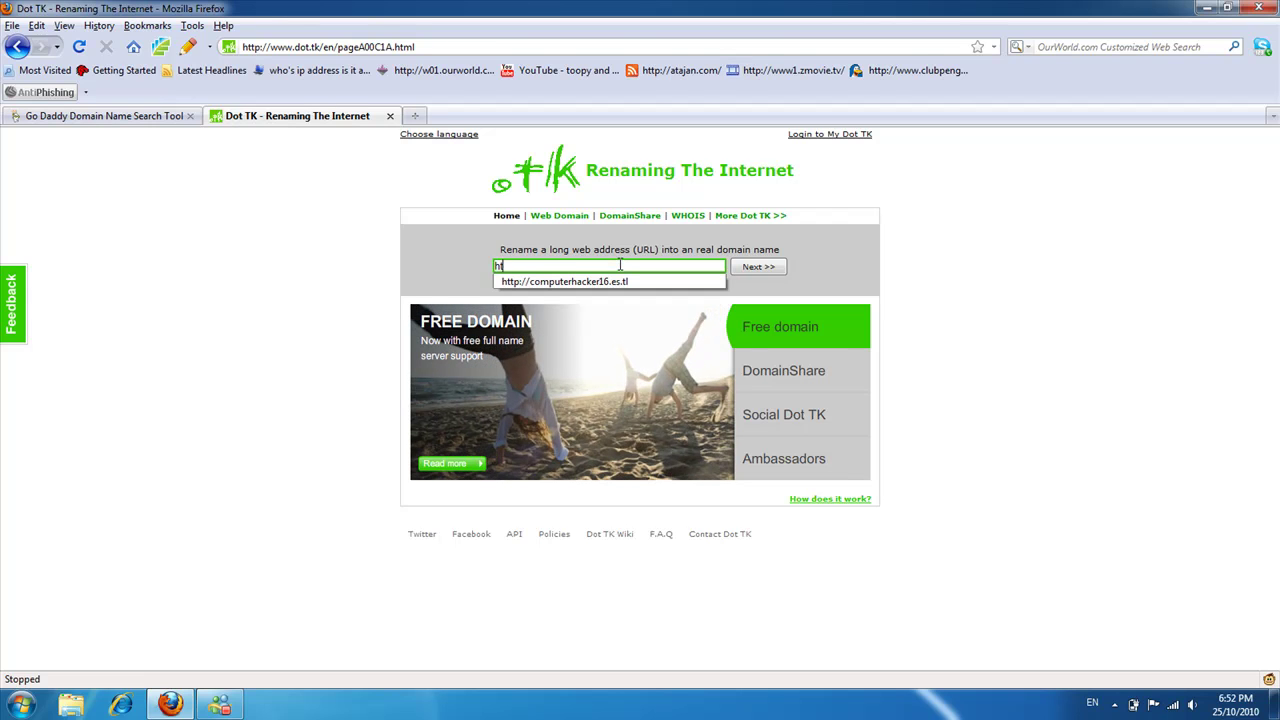
pyautogui.write('tp')
pyautogui.click(622, 282)
pyautogui.write('//computerhacker16.es.tl/')
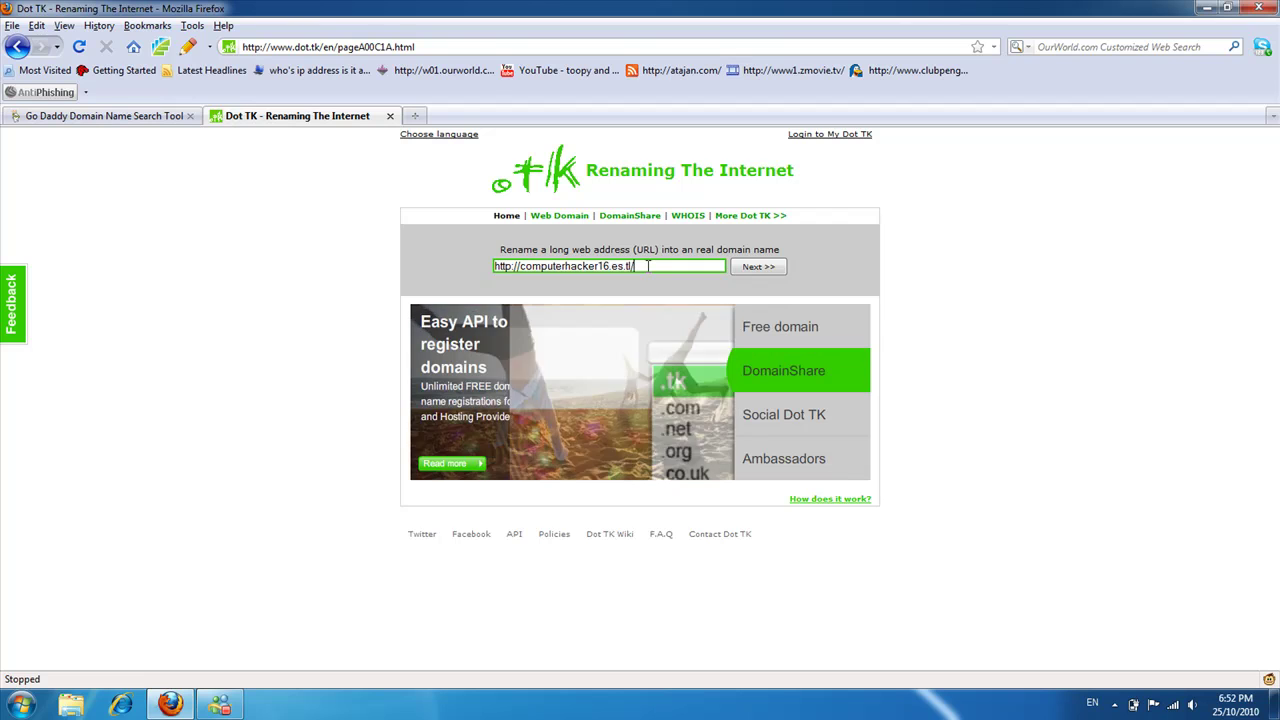
pyautogui.click(760, 268)
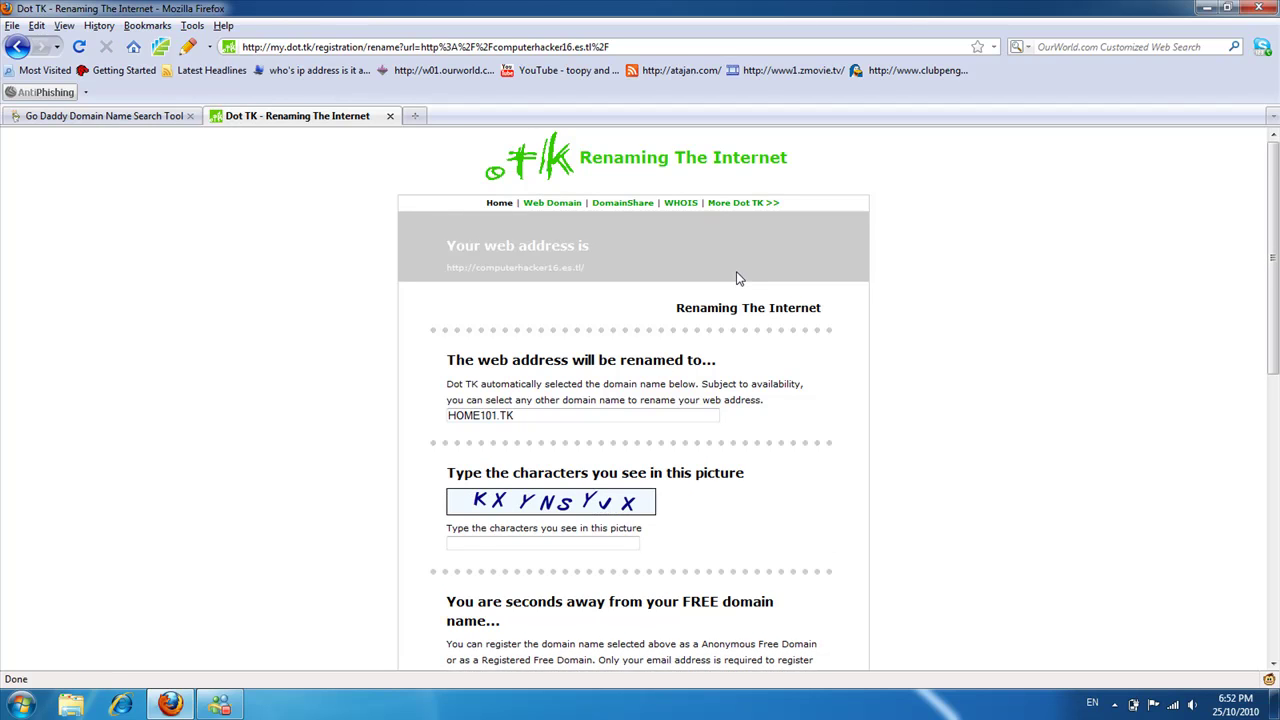
# - Replace the suggested HOME101.TK with the domain name computerhacker16
pyautogui.click(524, 416)
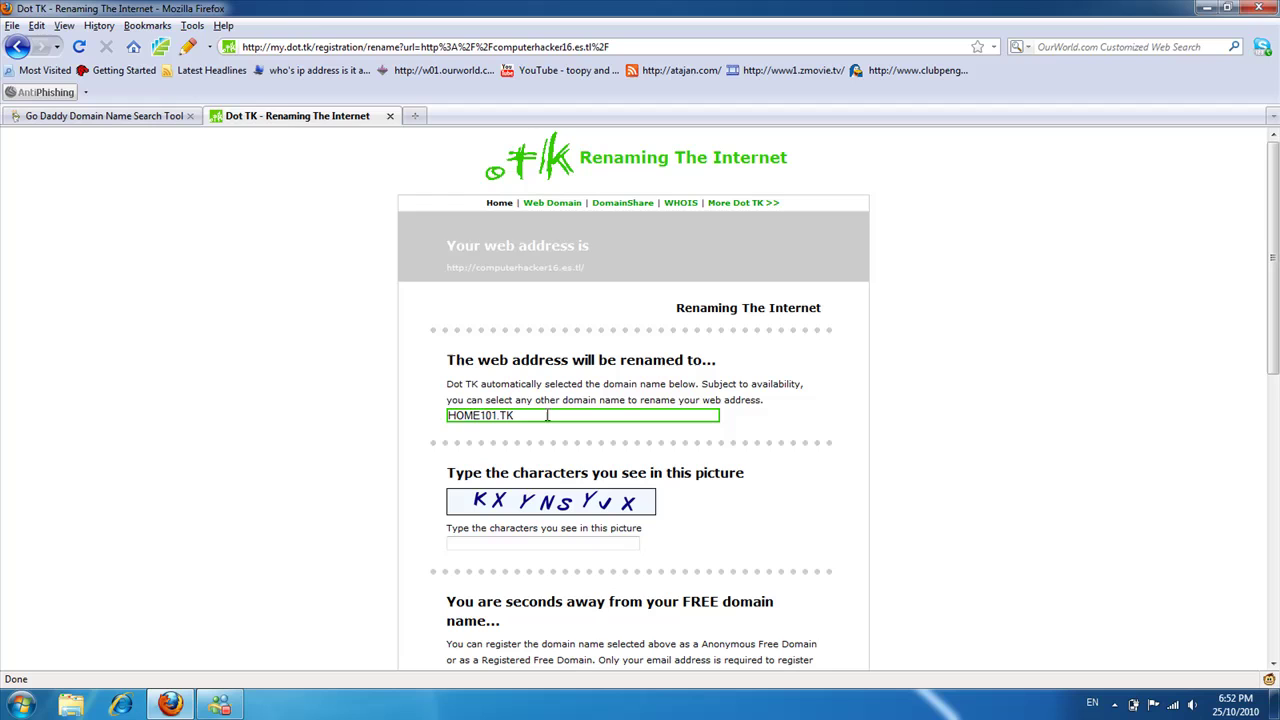
pyautogui.moveTo(547, 416); pyautogui.dragTo(441, 414)
pyautogui.press('BackSpace')
pyautogui.write('computerh')
pyautogui.write('acker16')
pyautogui.click(255, 488)
# - Enter the verification picture characters KXYNSYJX
pyautogui.scroll(-5, 254, 488)
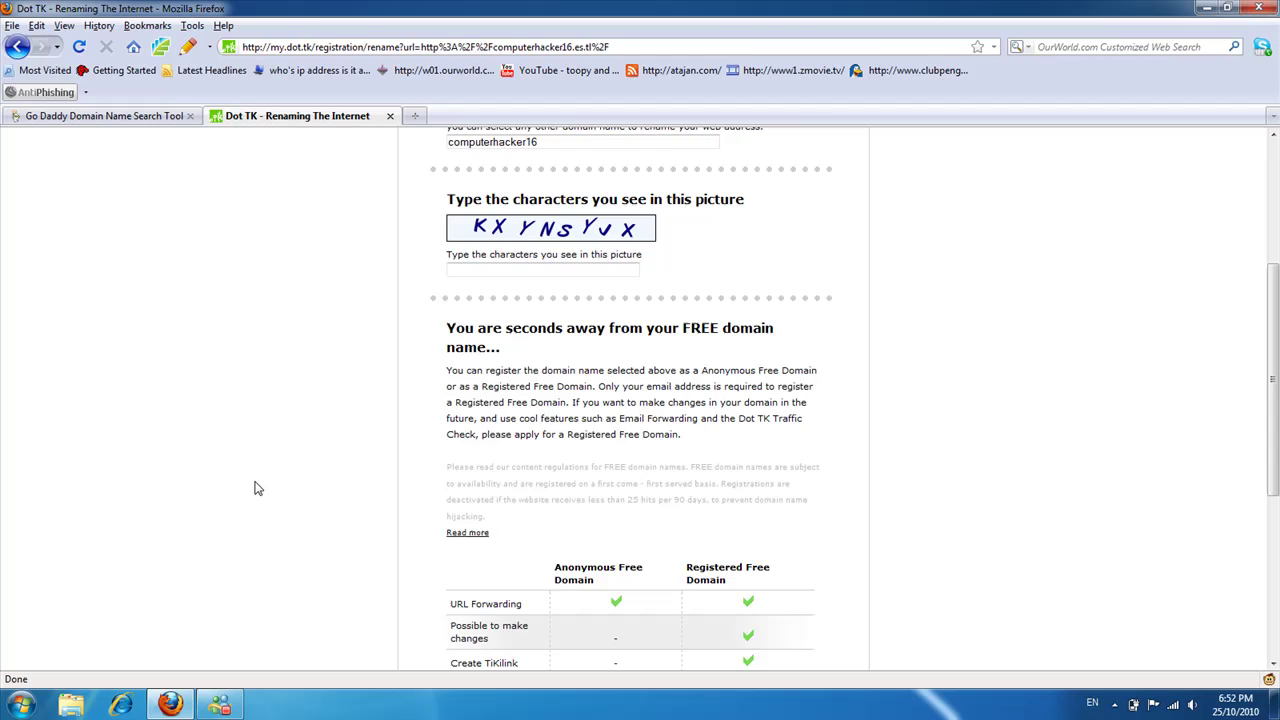
pyautogui.scroll(-3, 255, 488)
pyautogui.scroll(8, 255, 488)
pyautogui.scroll(-3, 255, 488)
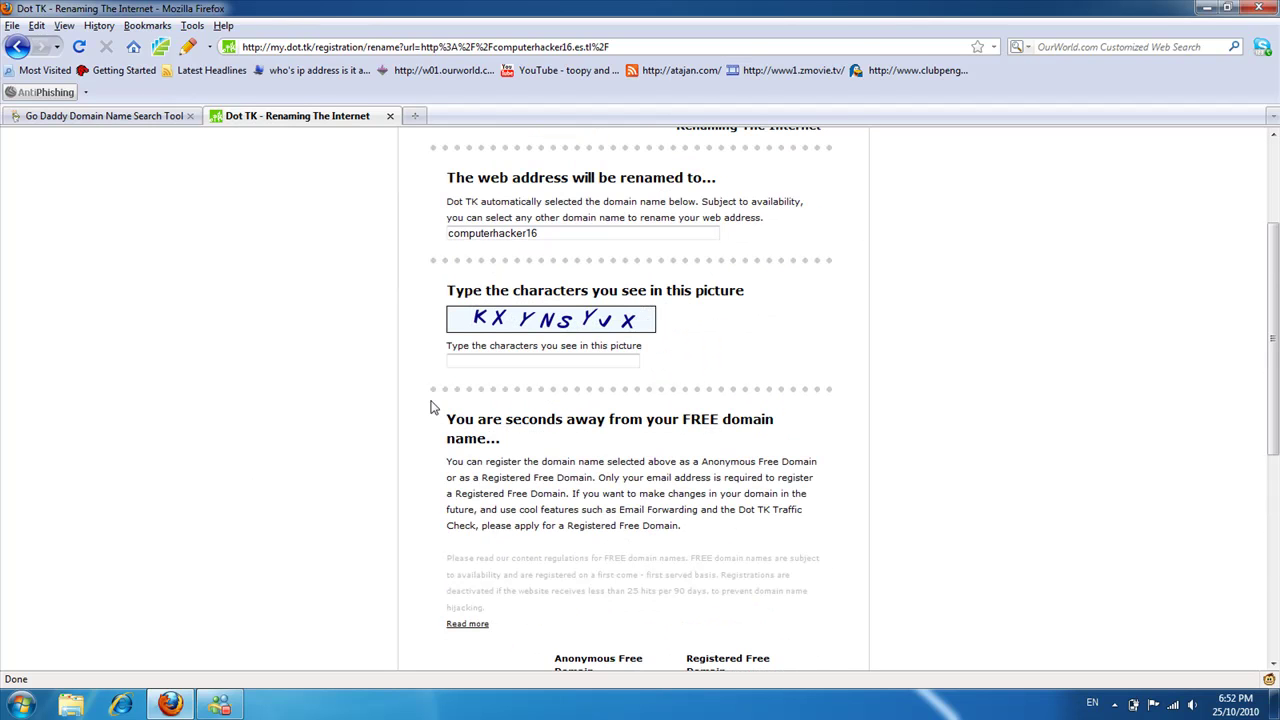
pyautogui.click(477, 361)
pyautogui.write('XYNSYJX')
pyautogui.click(344, 411)
# - Confirm registration as an Anonymous Free Domain
pyautogui.scroll(-3, 344, 411)
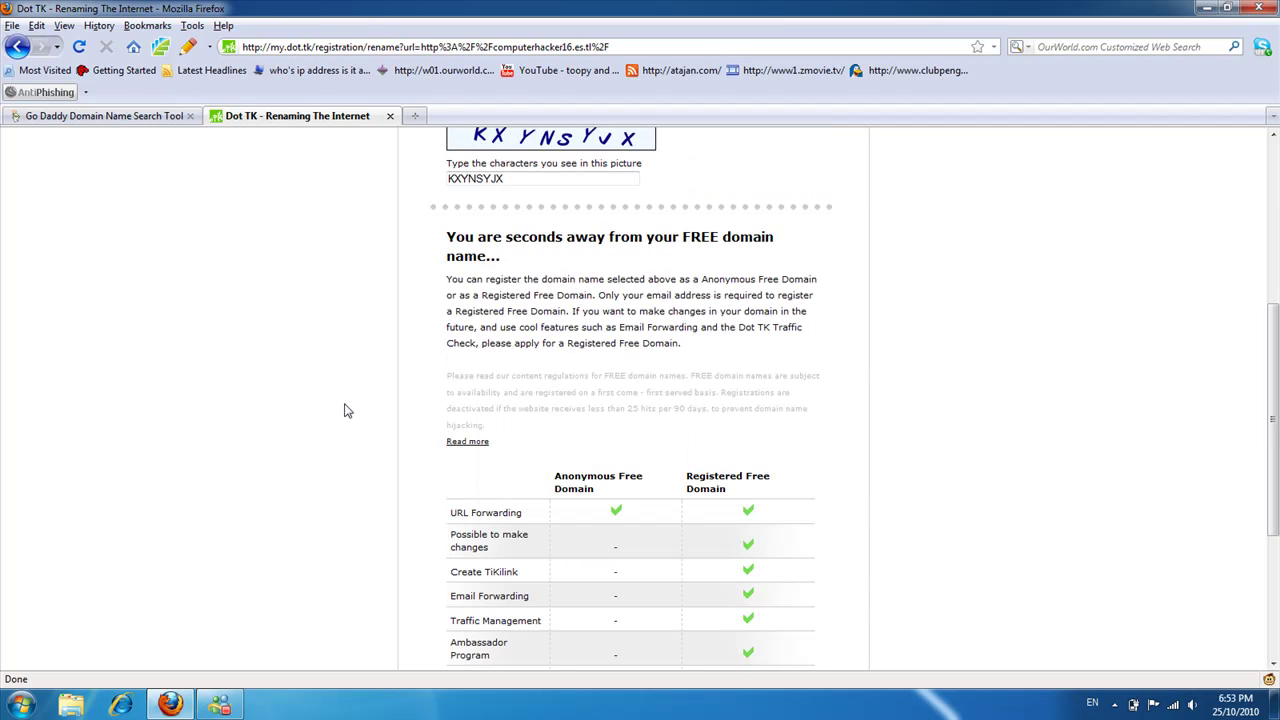
pyautogui.scroll(-5, 344, 411)
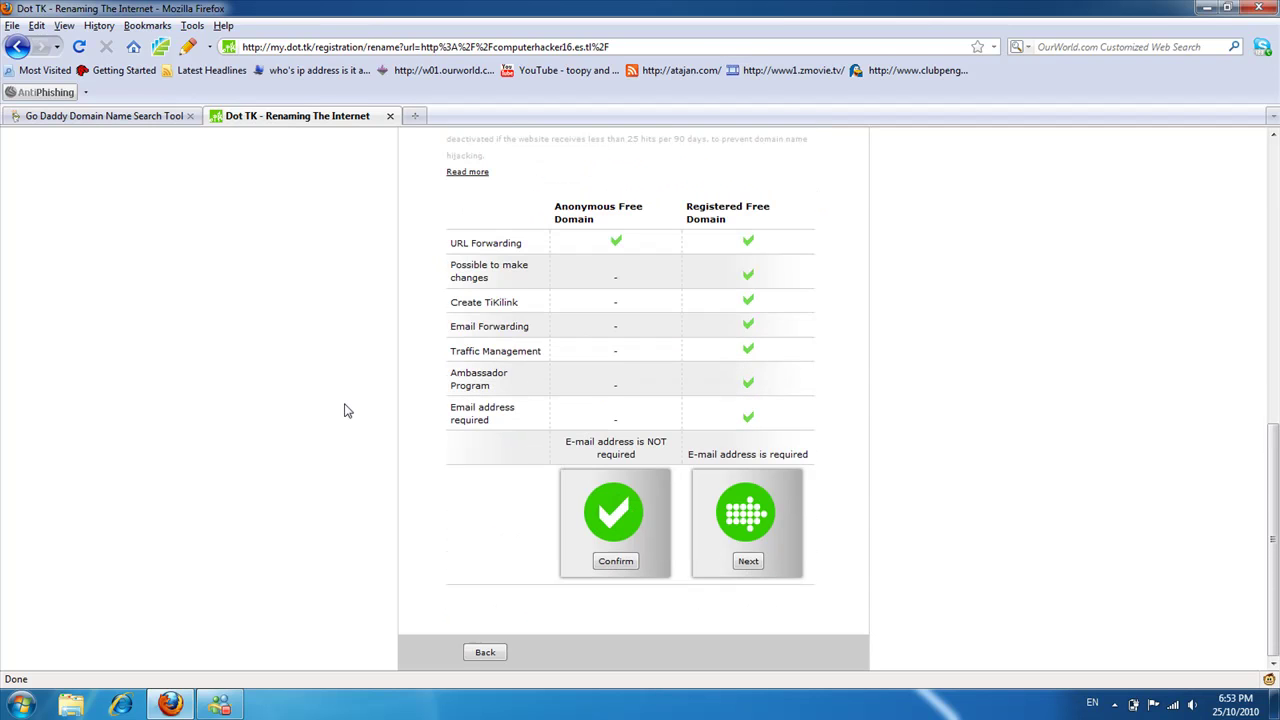
pyautogui.click(623, 566)
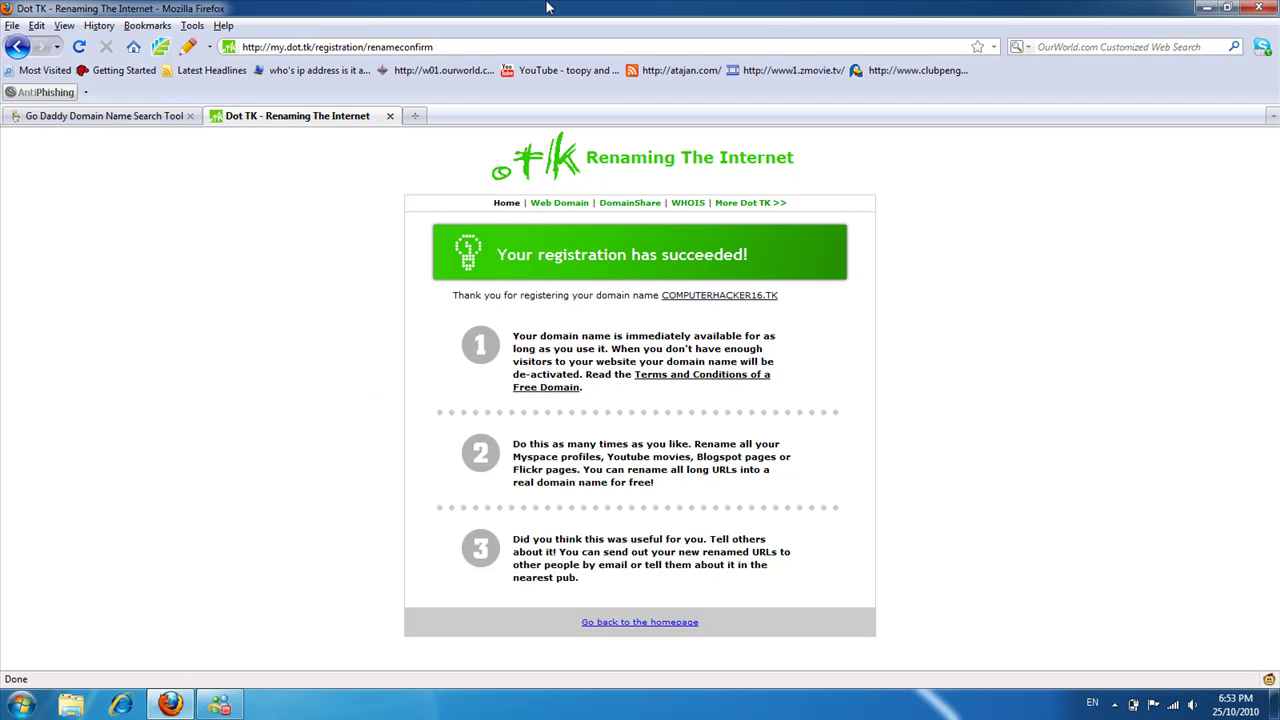
# - Load computerhacker16.tk and browse the ComputerHacker16 site it redirects to
pyautogui.click(458, 47)
pyautogui.write('co')
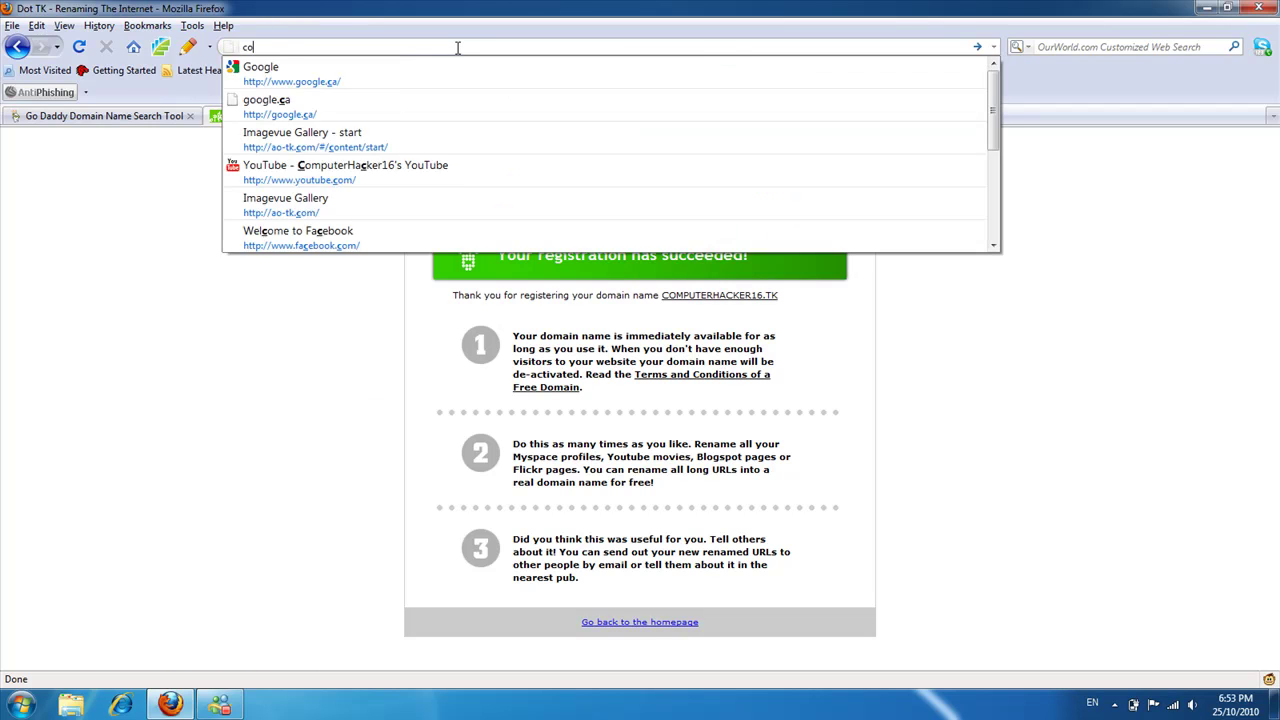
pyautogui.write('mputerhacker')
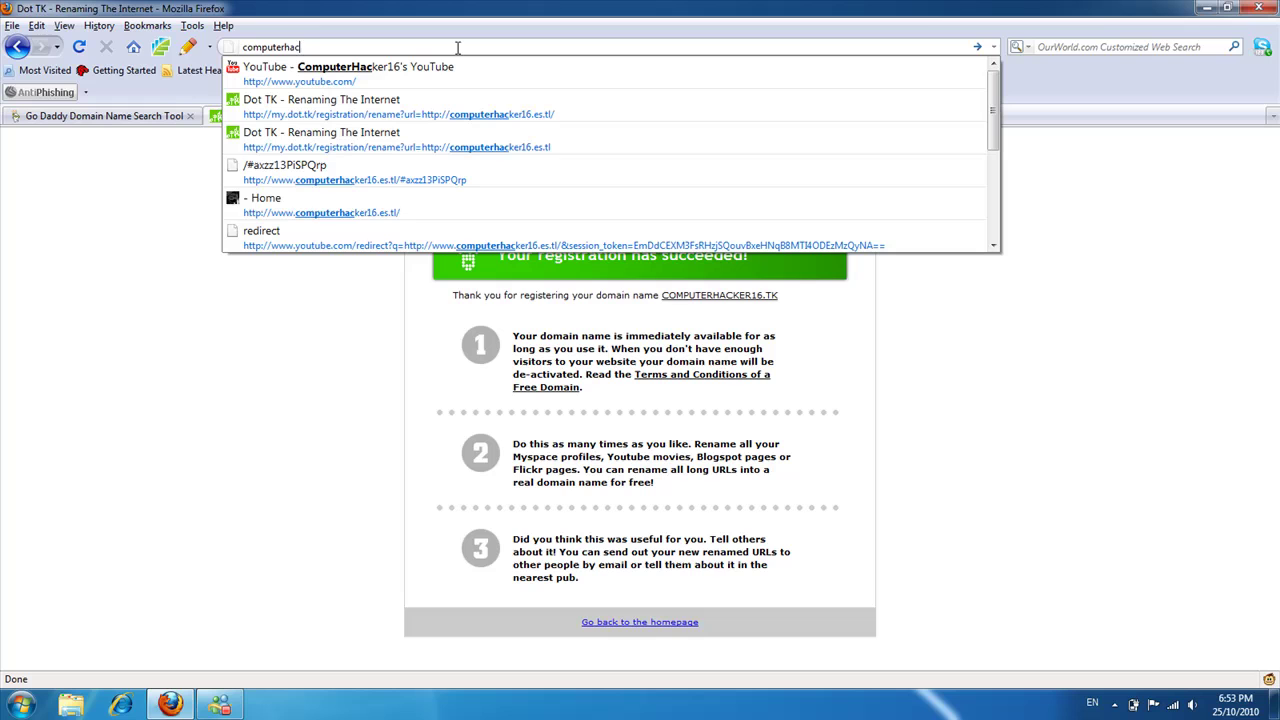
pyautogui.write('16')
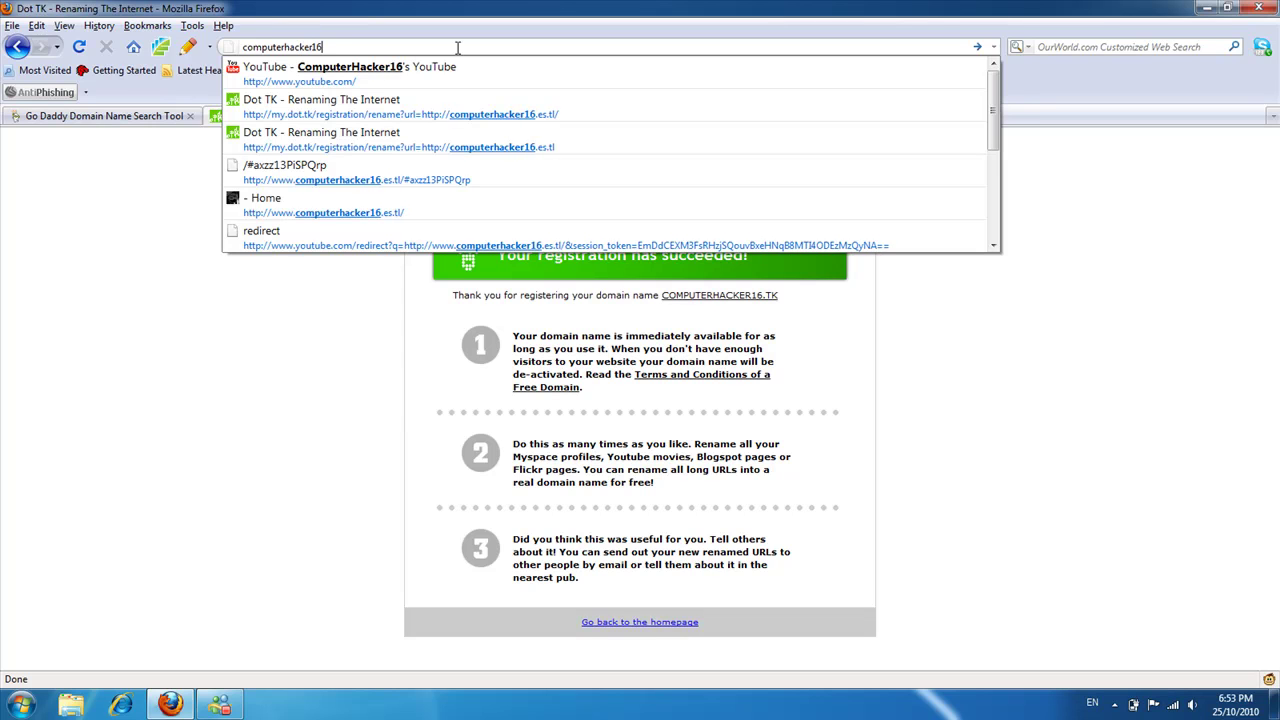
pyautogui.write('.tk')
pyautogui.press('Return')
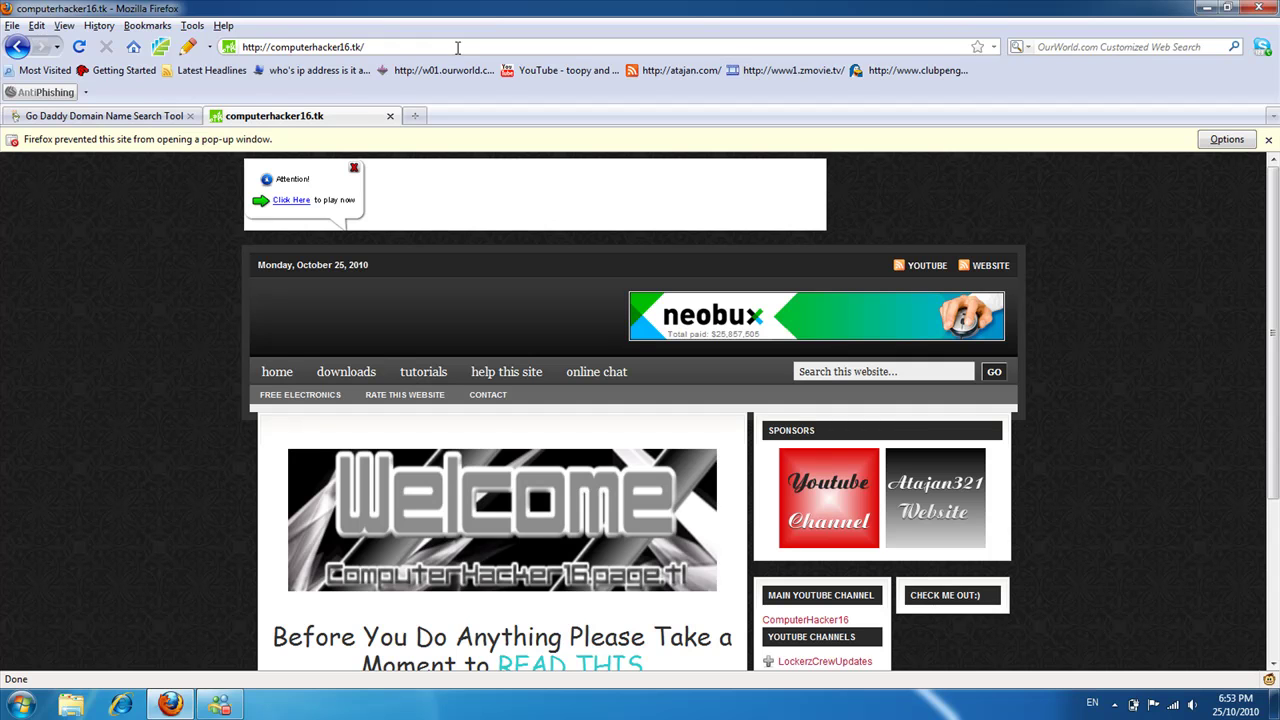
pyautogui.scroll(-4, 117, 318)
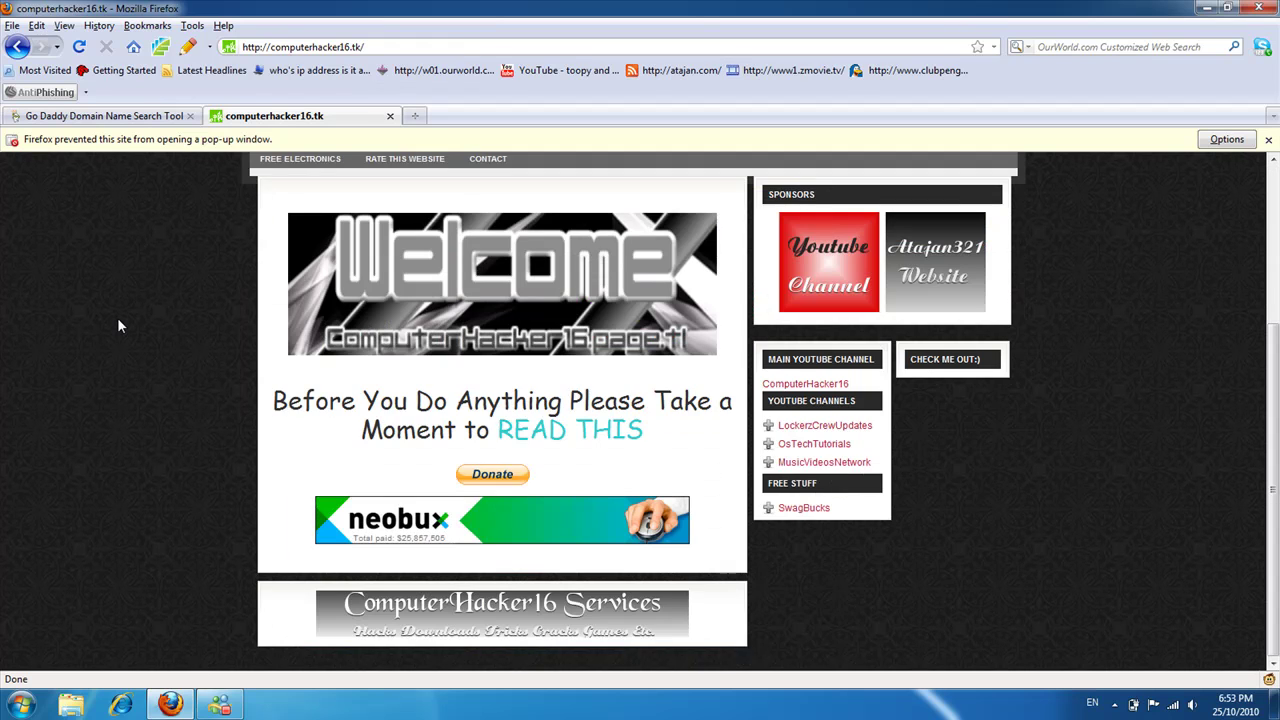
pyautogui.scroll(4, 117, 318)
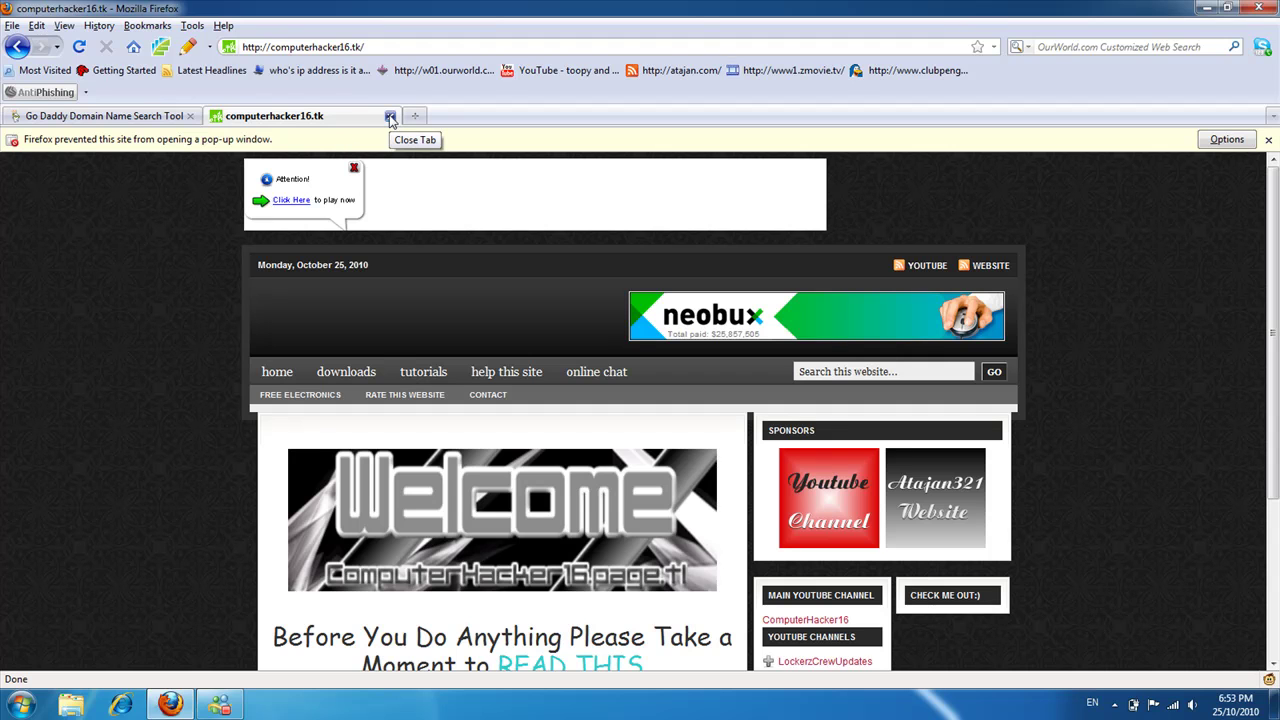
# - Close the computerhacker16.tk tab, returning to the GoDaddy results
pyautogui.click(390, 117)
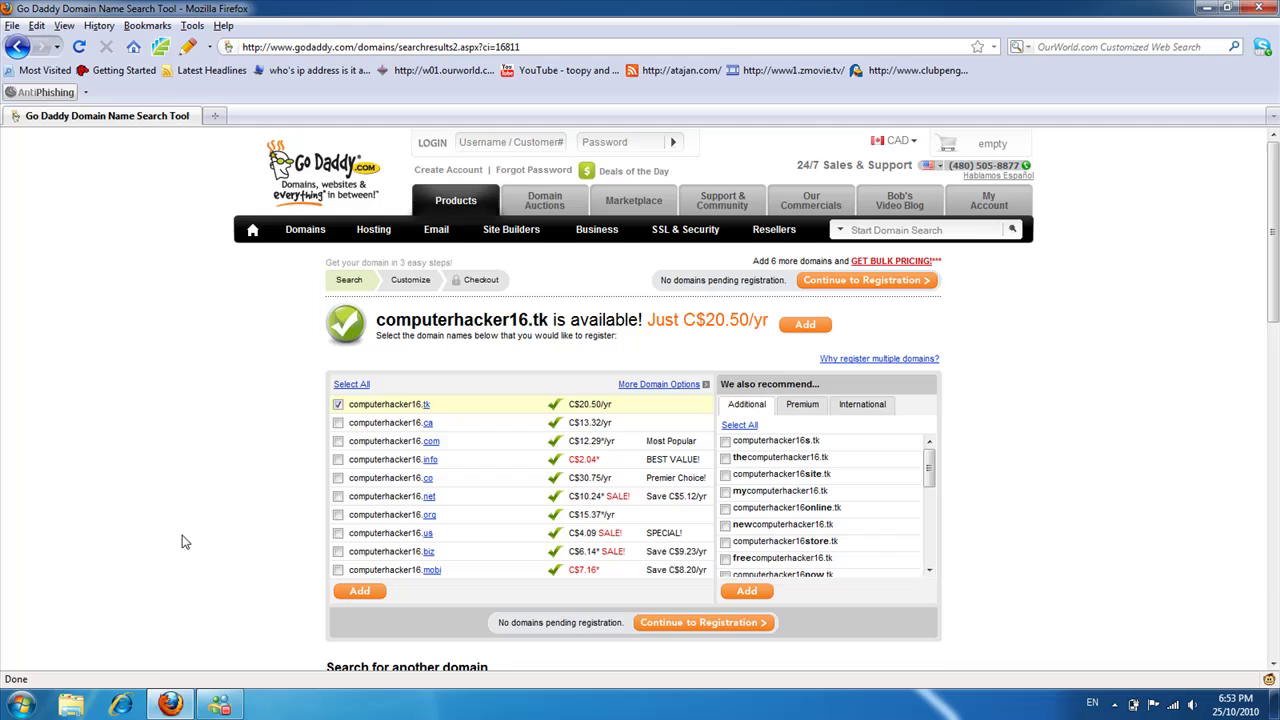
pyautogui.scroll(-10, 182, 541)
pyautogui.scroll(6, 182, 541)
pyautogui.scroll(4, 182, 541)
# - Recheck GoDaddy's .tk domain price, then go to the GoDaddy home page
pyautogui.moveTo(707, 318); pyautogui.dragTo(750, 320)
pyautogui.click(760, 331)
pyautogui.scroll(-10, 1117, 350)
pyautogui.scroll(10, 1117, 350)
pyautogui.click(298, 172)
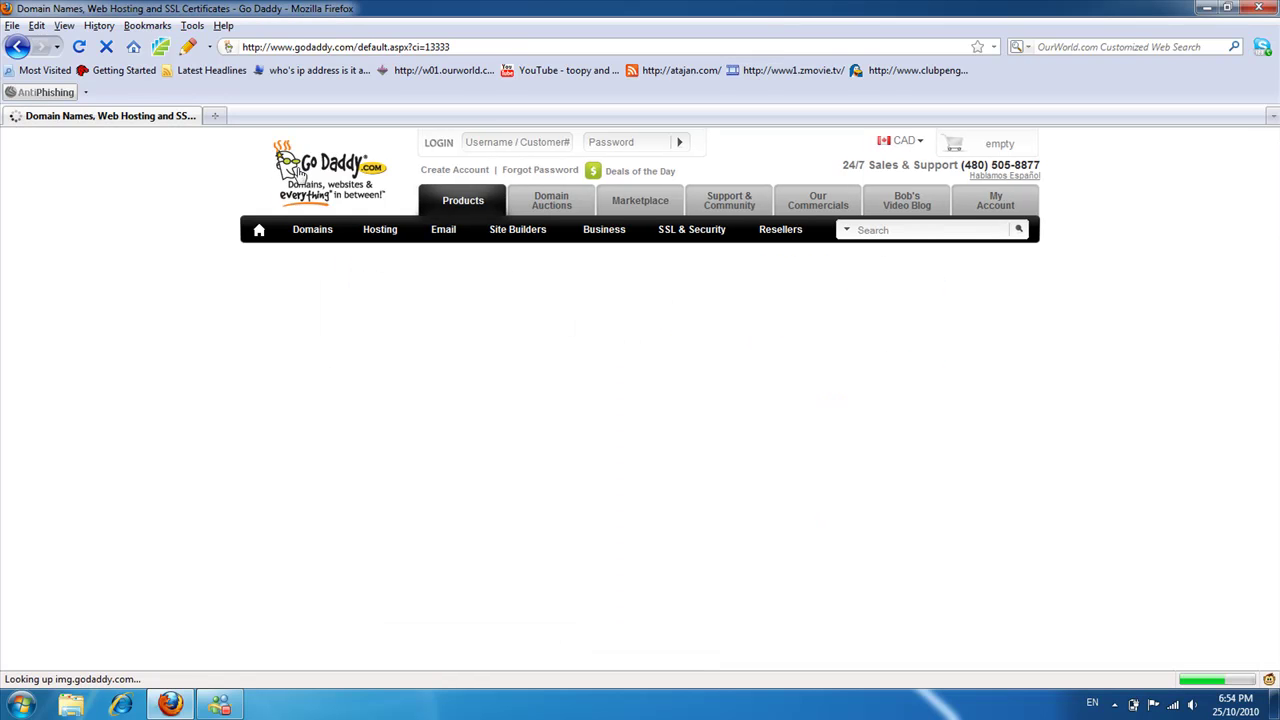
# - Close Firefox with Alt+F4 to reveal the Windows 7 desktop
pyautogui.hotkey('alt', 'F4')
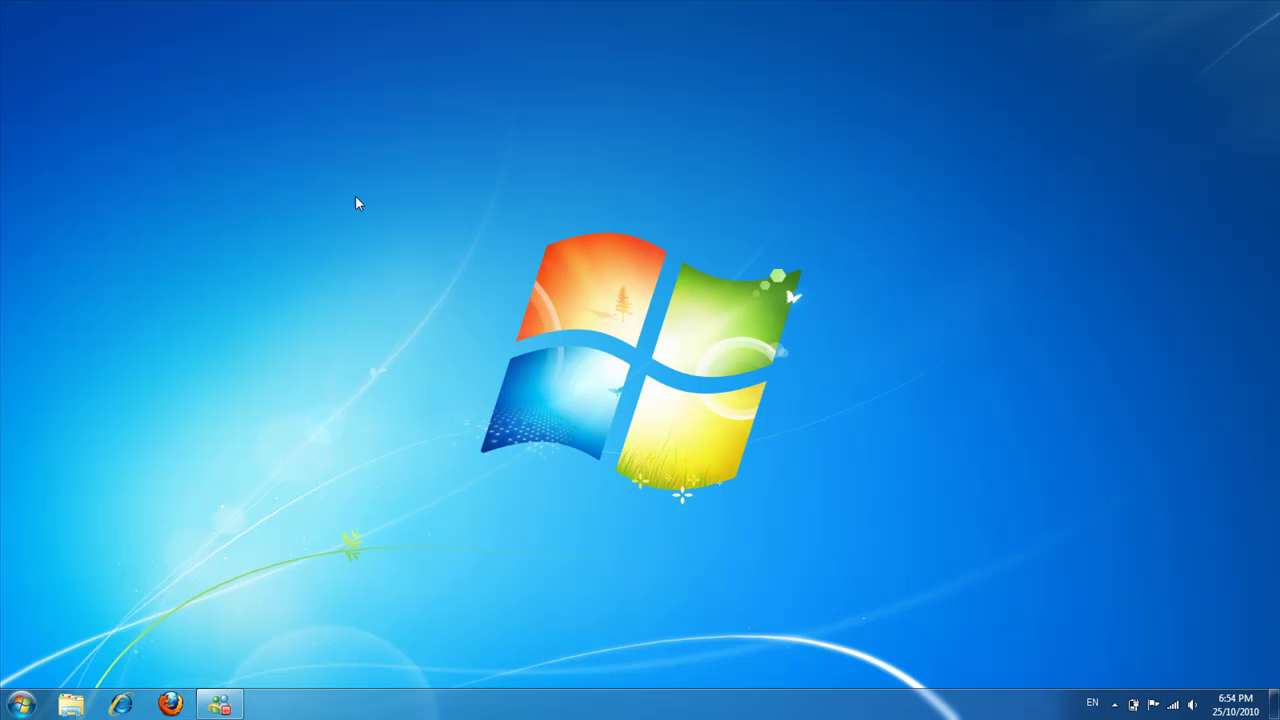